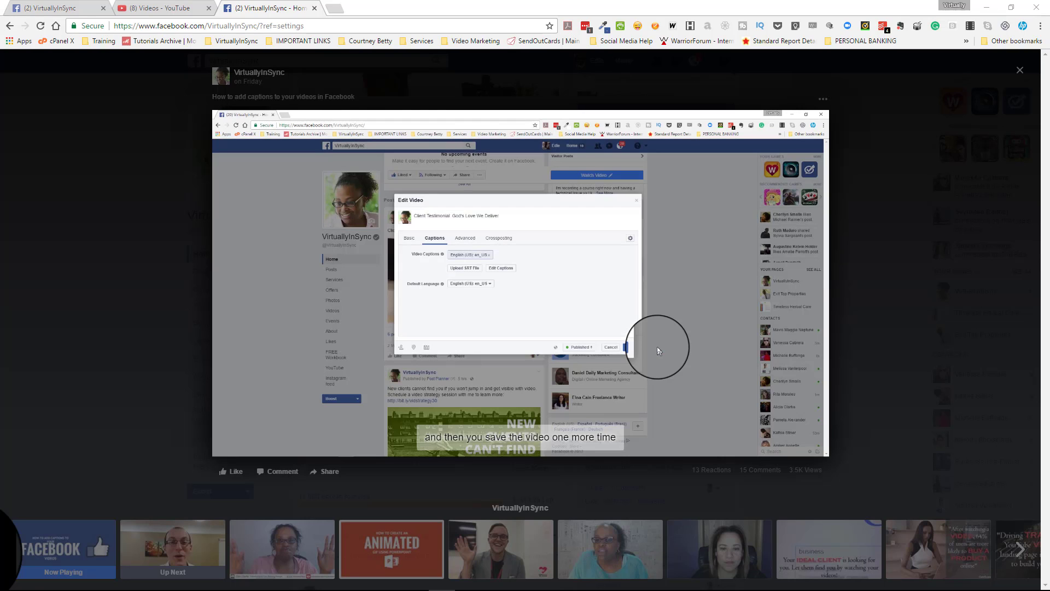
- Switch to the Videos - YouTube tab to list uploaded videos, including the Logitech c920 tutorial
left_click(160, 10)
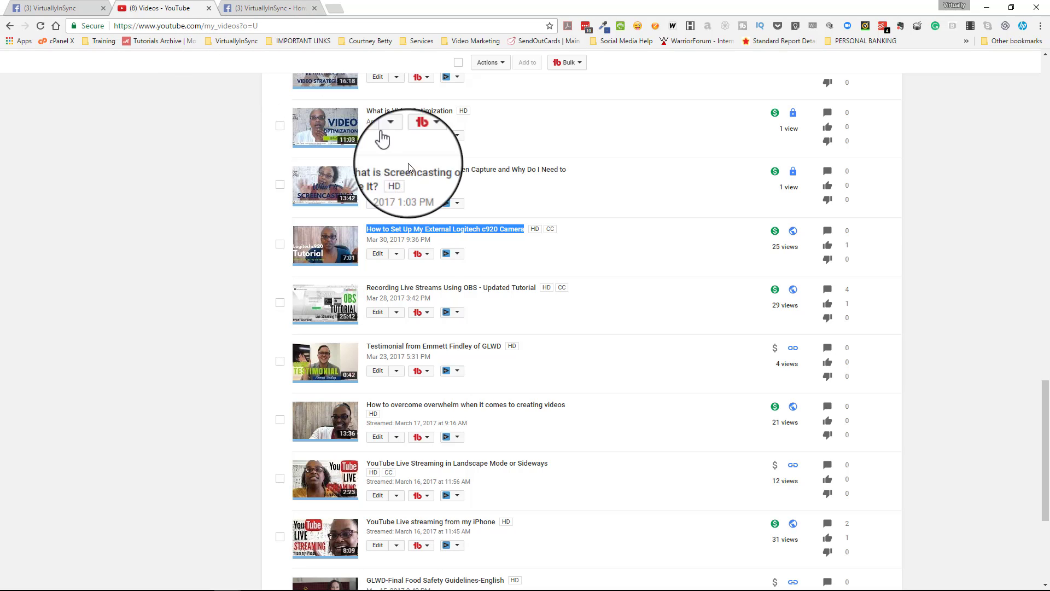
- Open the Logitech c920 video's Subtitles/CC page from its Edit dropdown
left_click(396, 254)
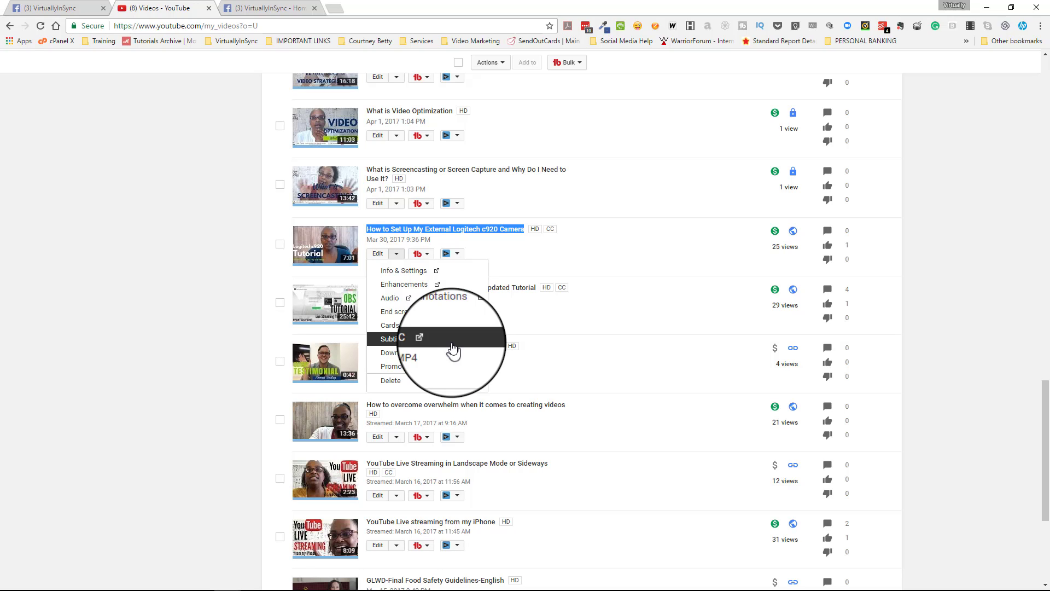
left_click(406, 340)
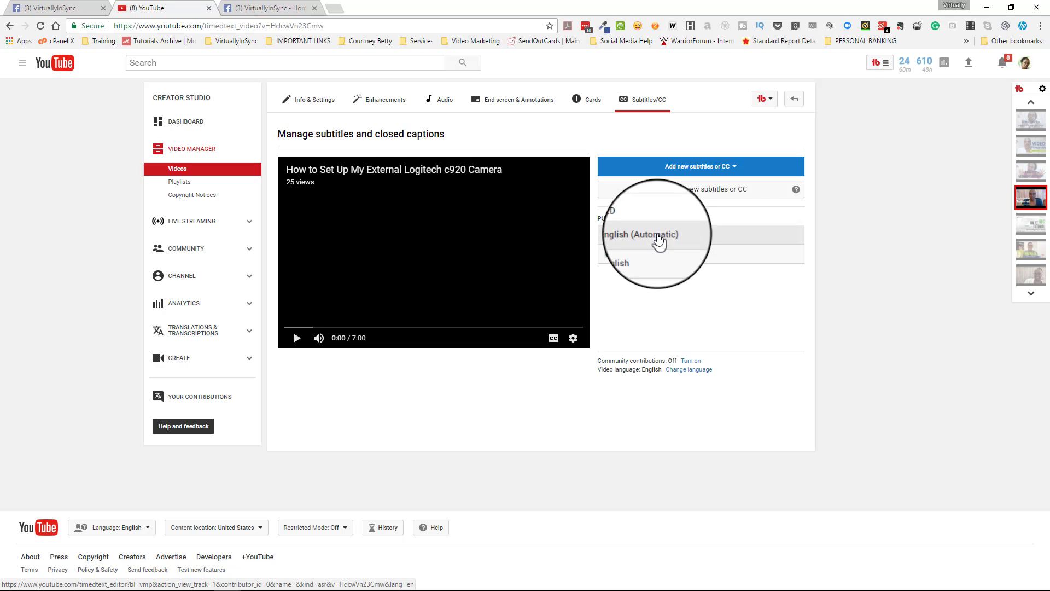
- Publish the English (Automatic) captions as edits, overwriting the existing English track
left_click(660, 238)
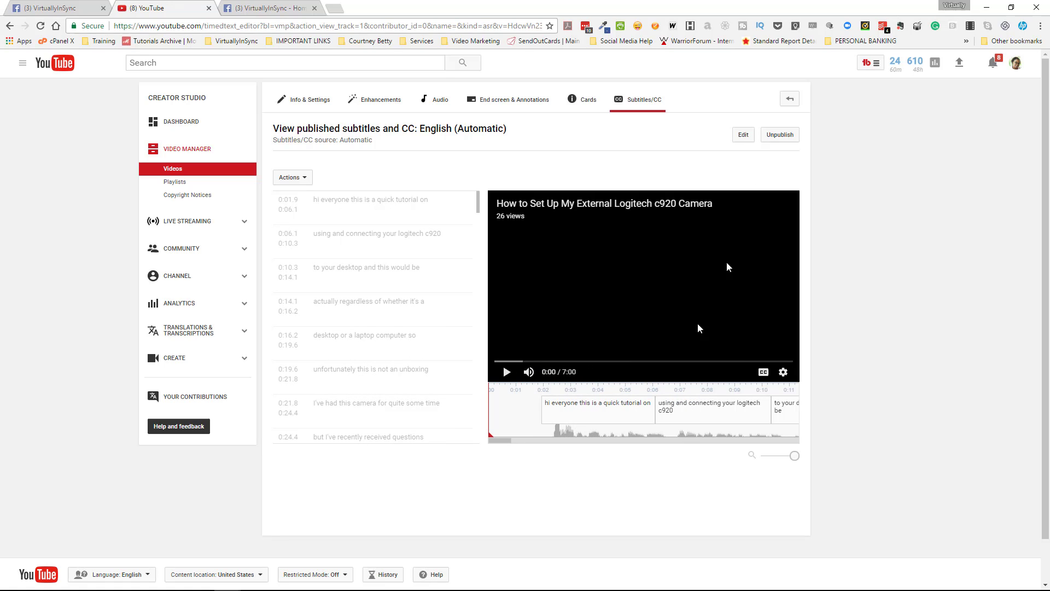
left_click(744, 135)
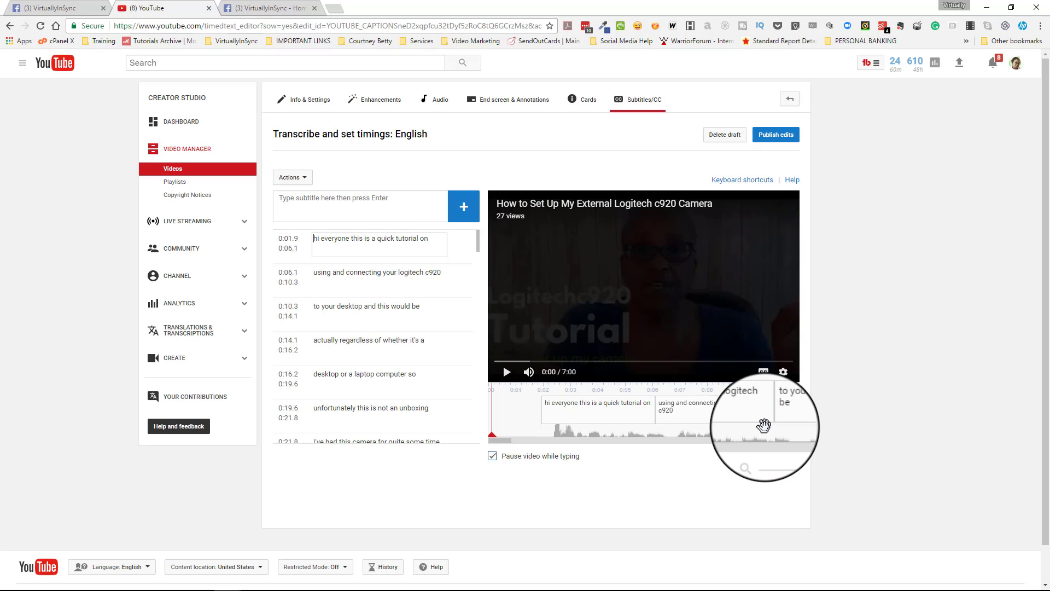
left_click(772, 138)
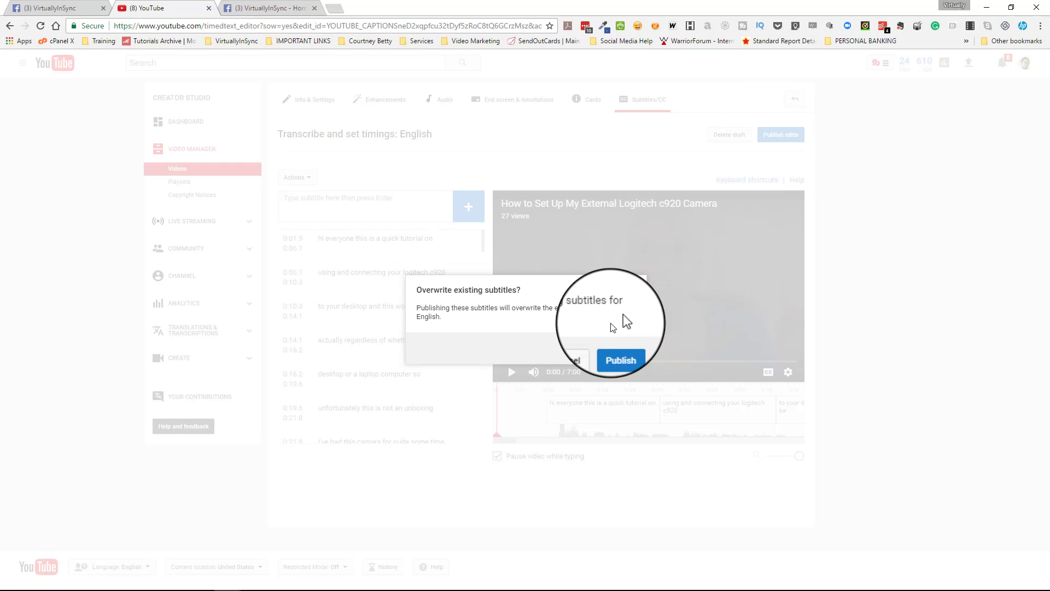
left_click(624, 353)
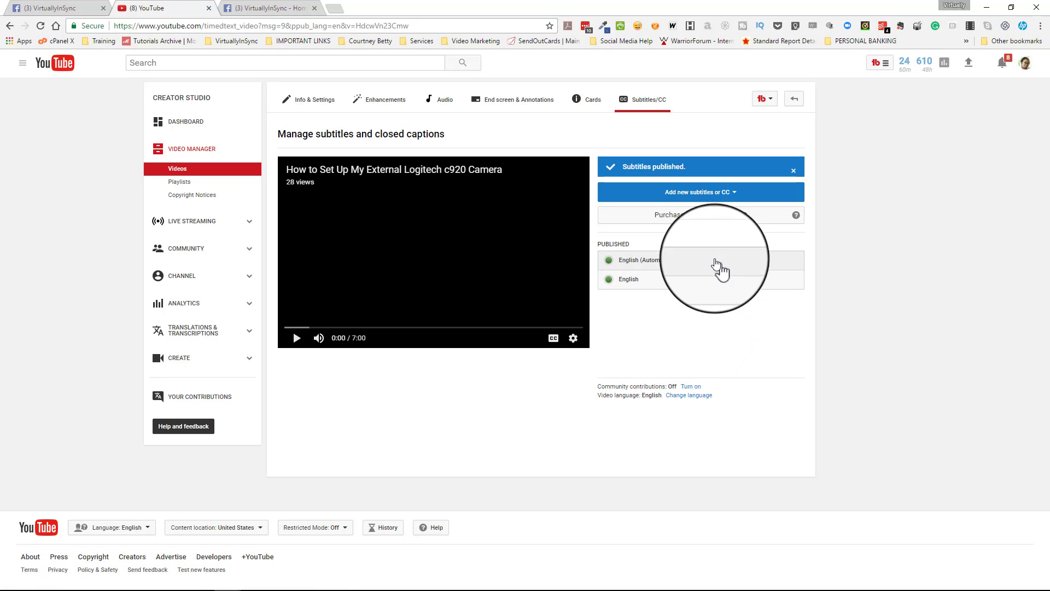
- Save the English (Automatic) captions as captions.srt in the Videos folder
left_click(683, 261)
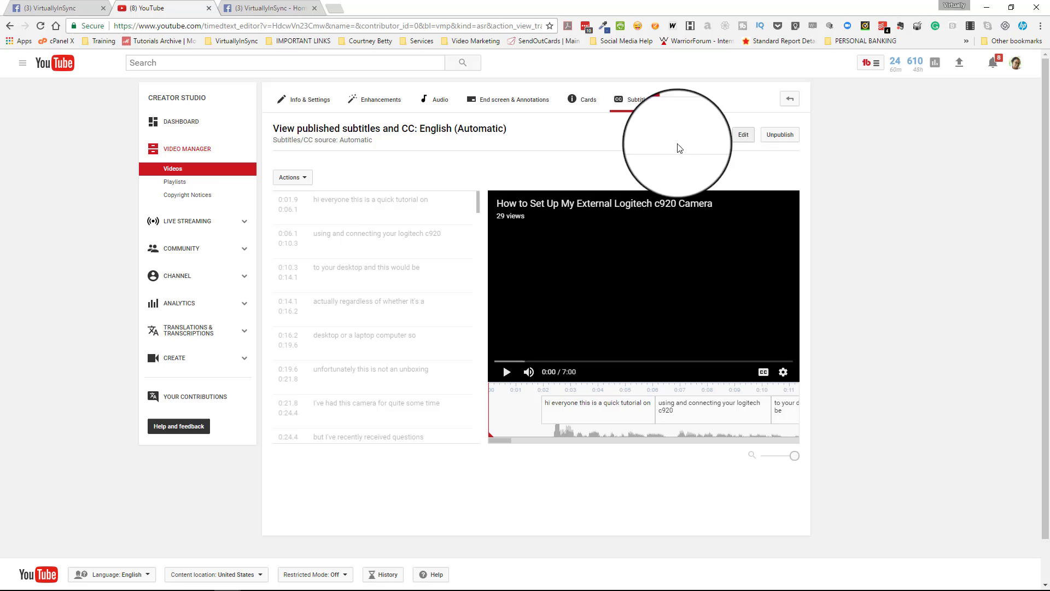
left_click(295, 176)
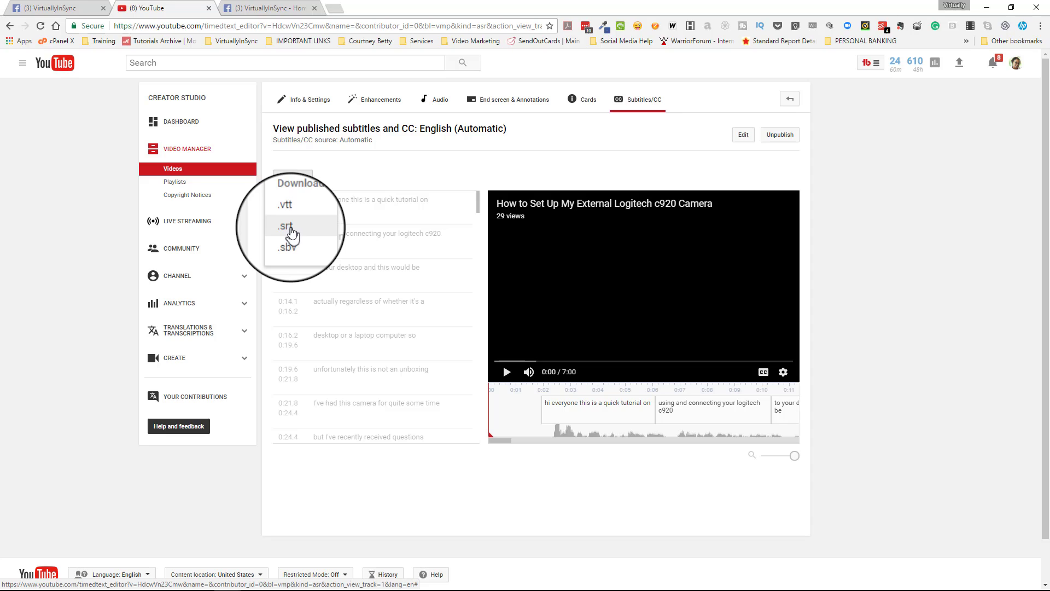
left_click(292, 233)
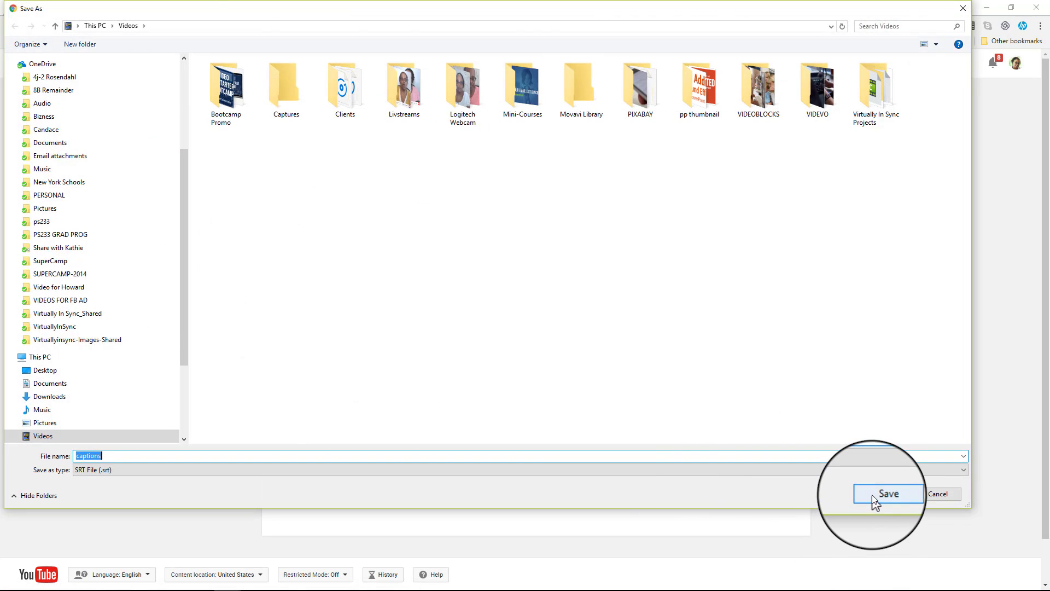
left_click(873, 501)
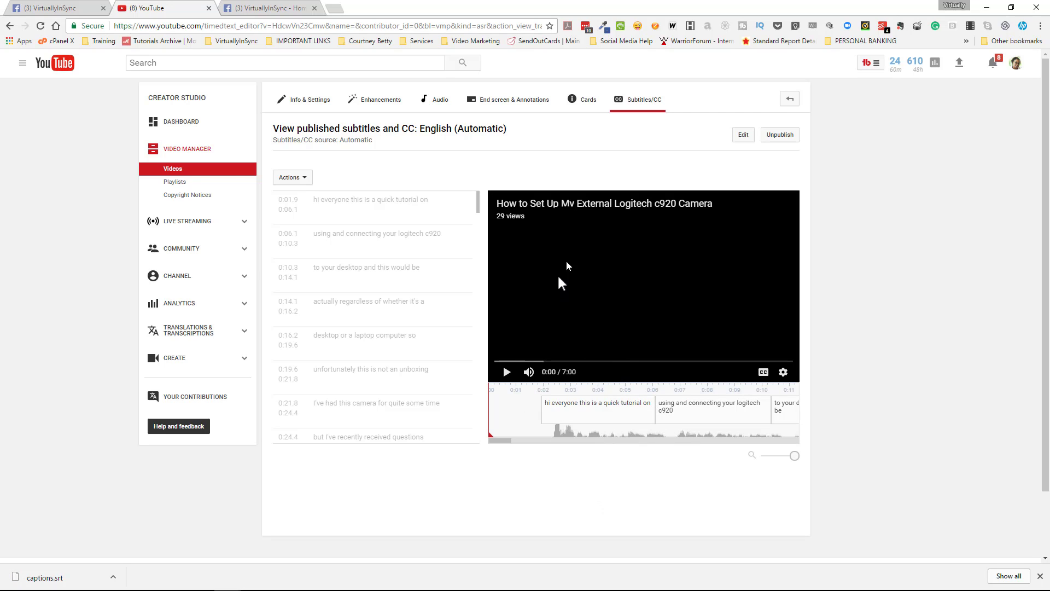
left_click(742, 140)
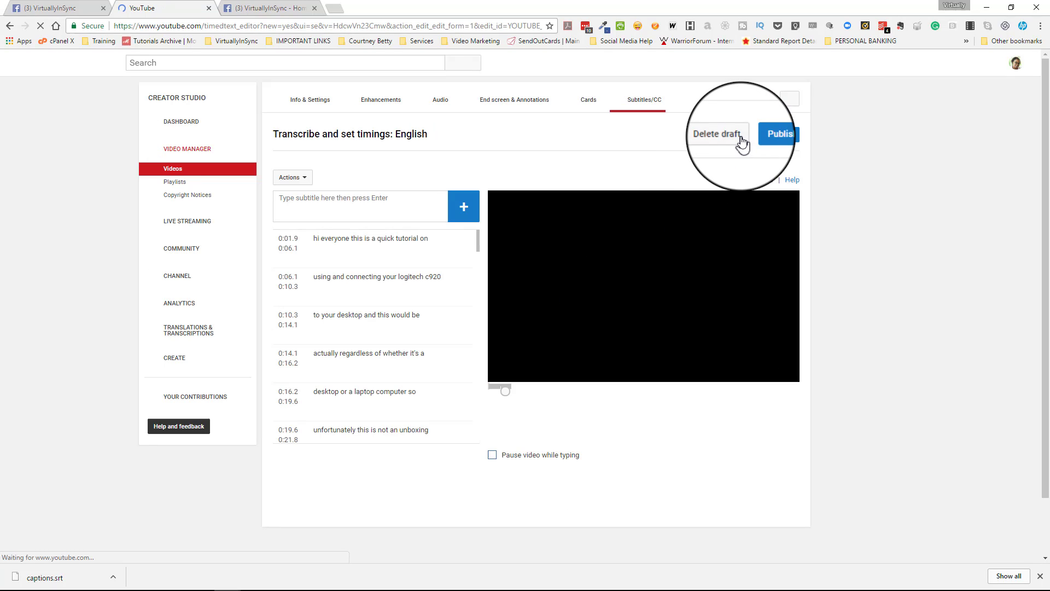
- Cancel a second .srt download and republish the English caption edits
left_click(302, 184)
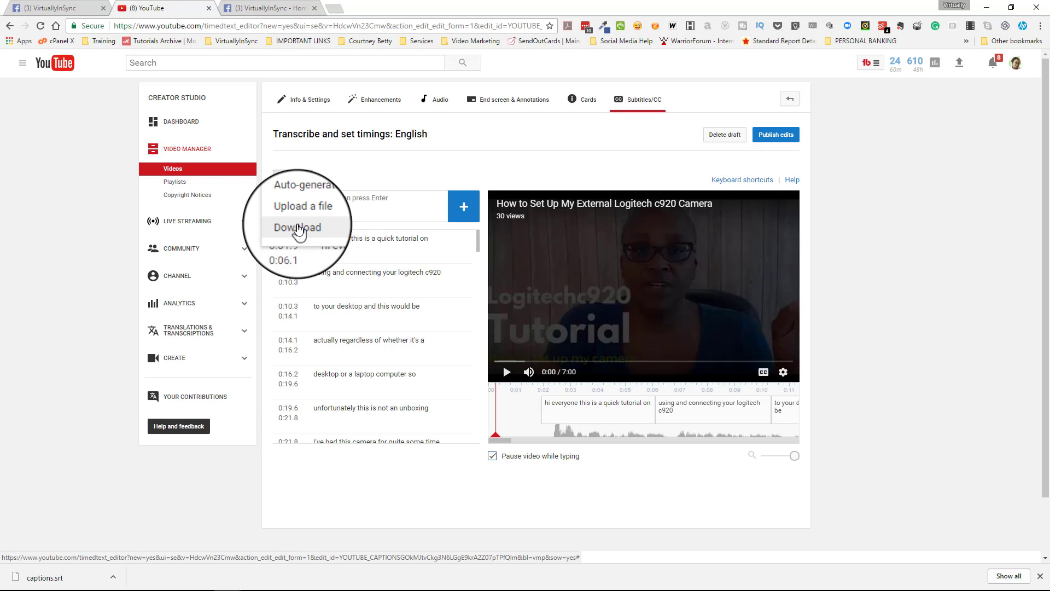
left_click(298, 229)
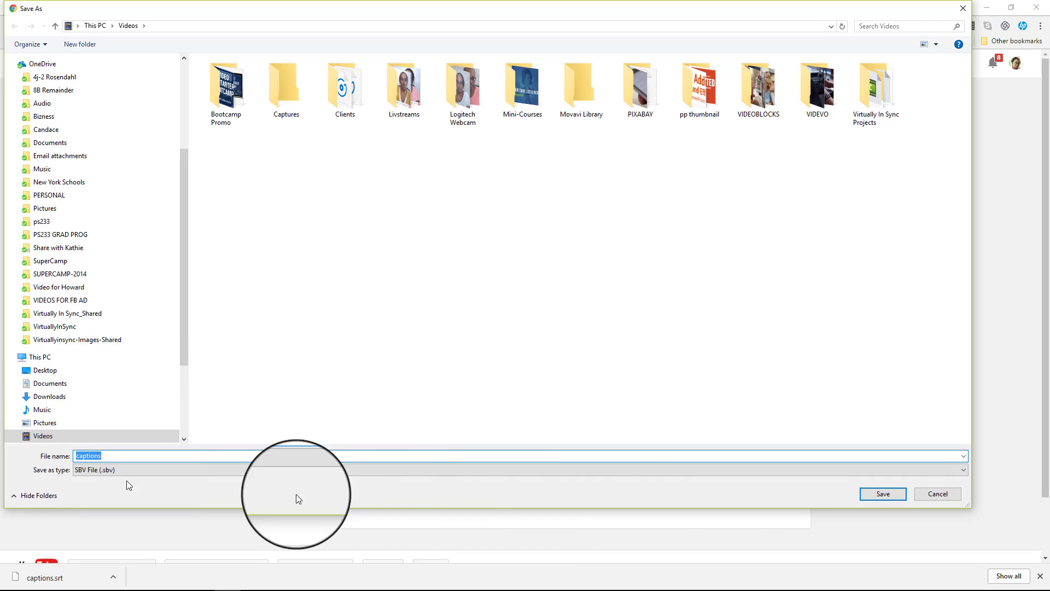
left_click(933, 493)
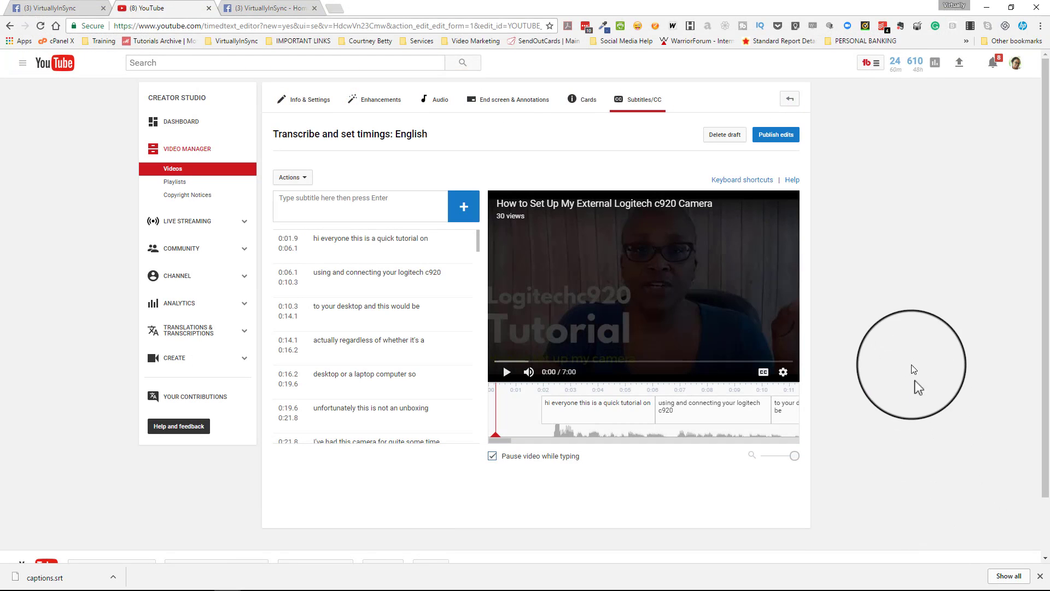
left_click(776, 141)
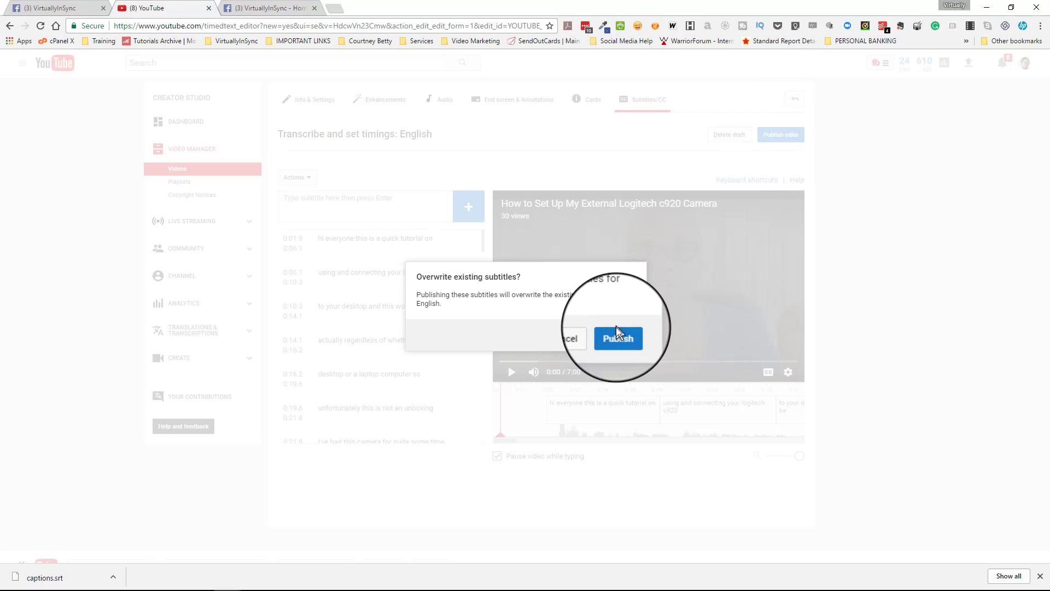
left_click(618, 333)
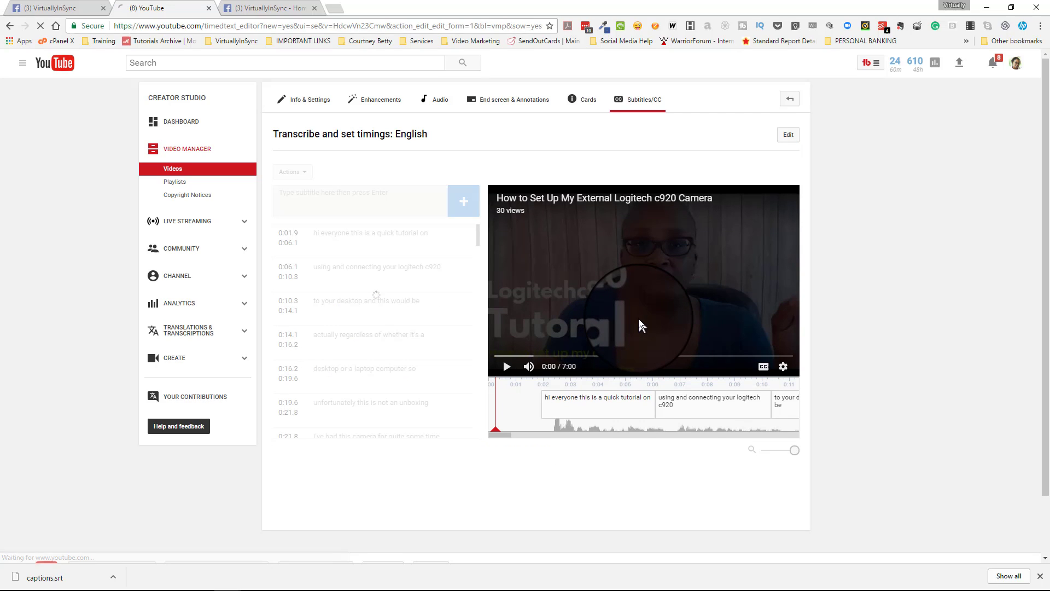
- Show the English (Automatic) download formats again, then return to the Facebook upload tab
left_click(683, 262)
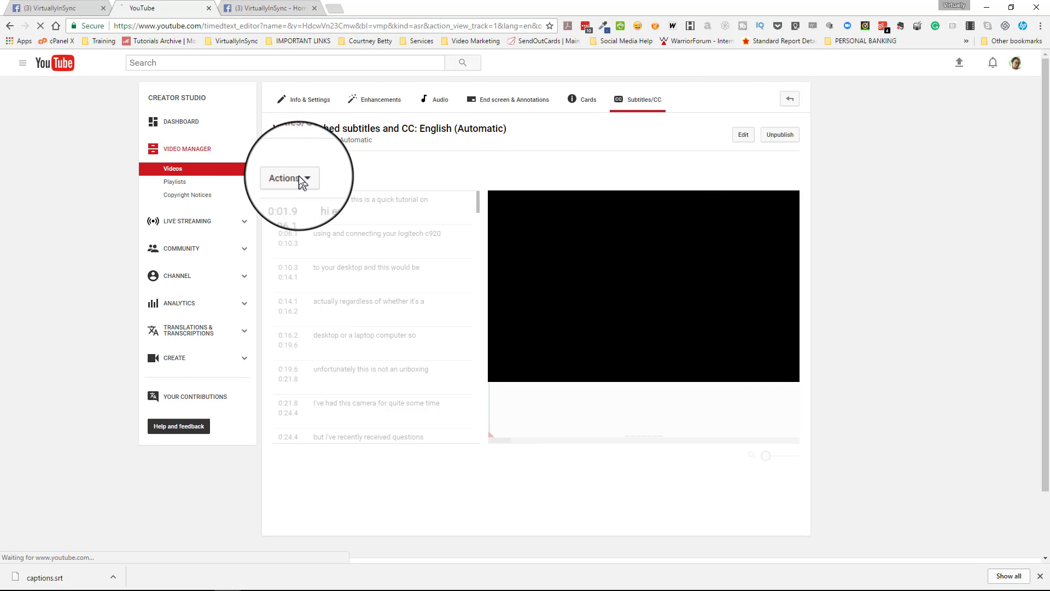
left_click(299, 181)
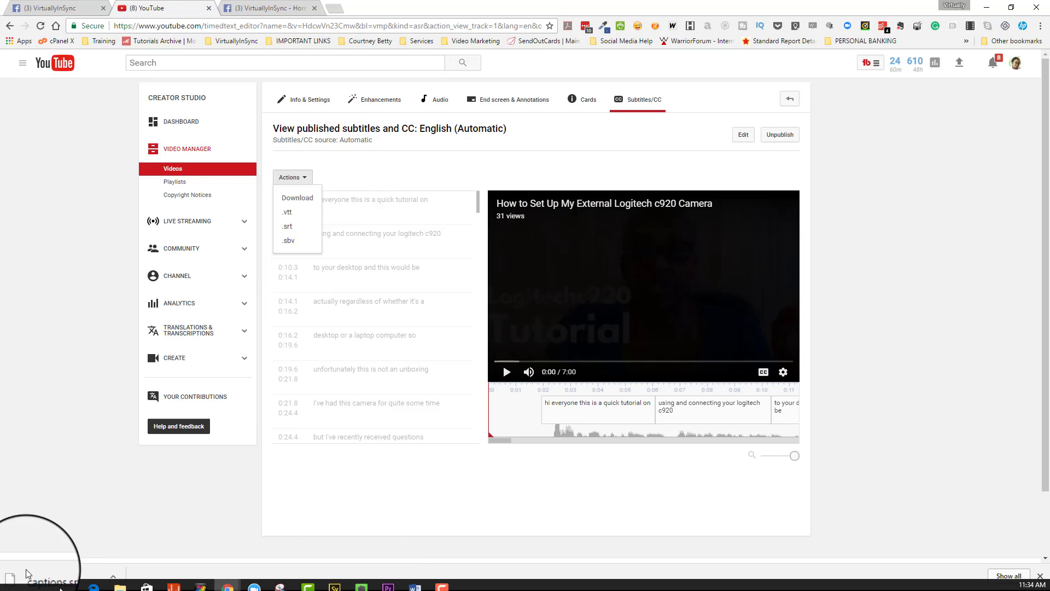
left_click(39, 6)
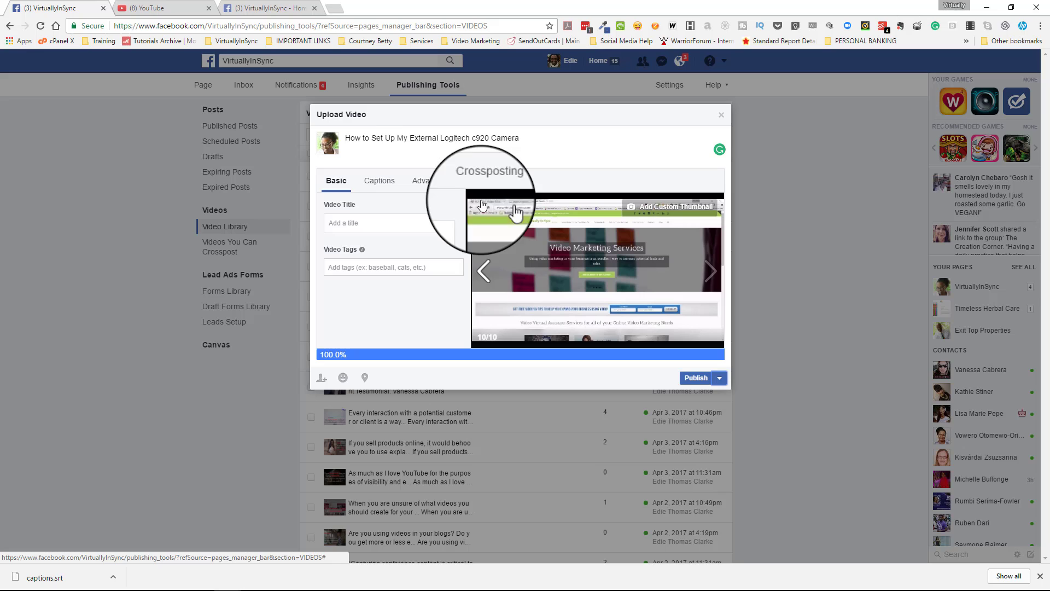
- Attach captions.srt in the Captions tab; Facebook rejects it, requiring filename.en_US.srt naming
left_click(389, 187)
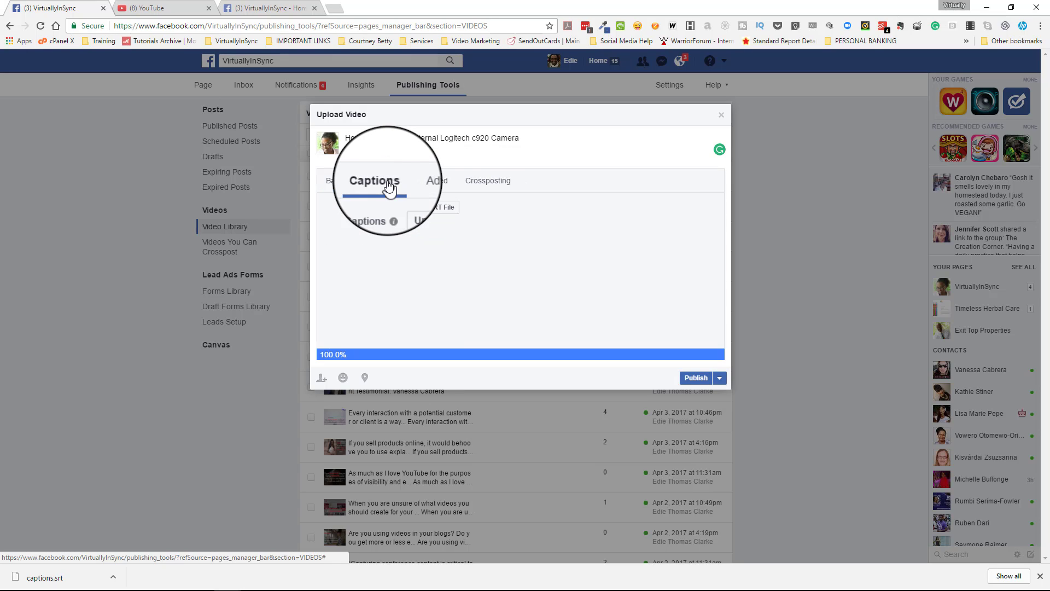
left_click(433, 212)
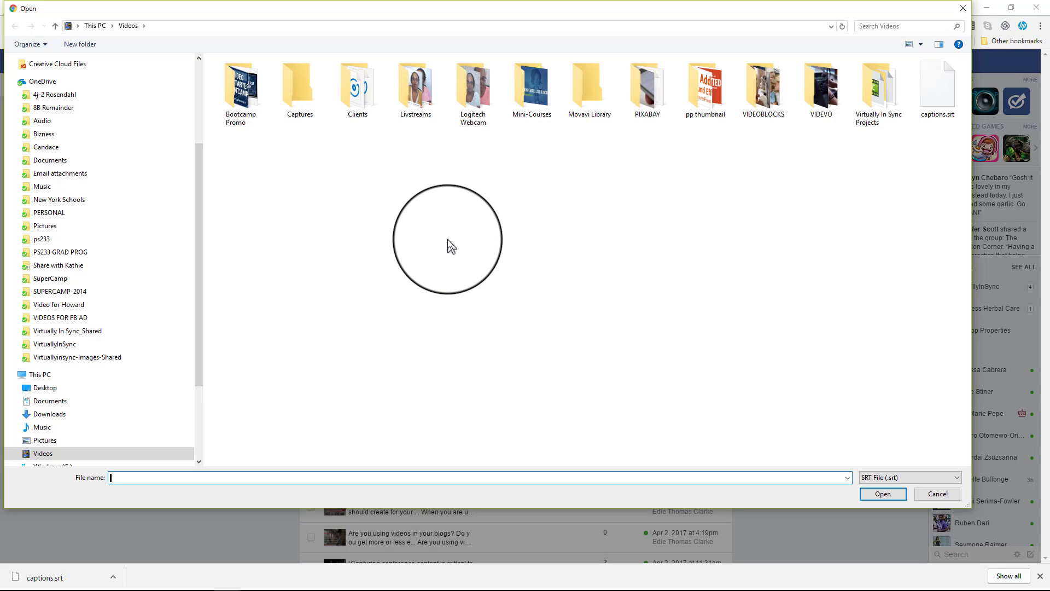
left_click(938, 92)
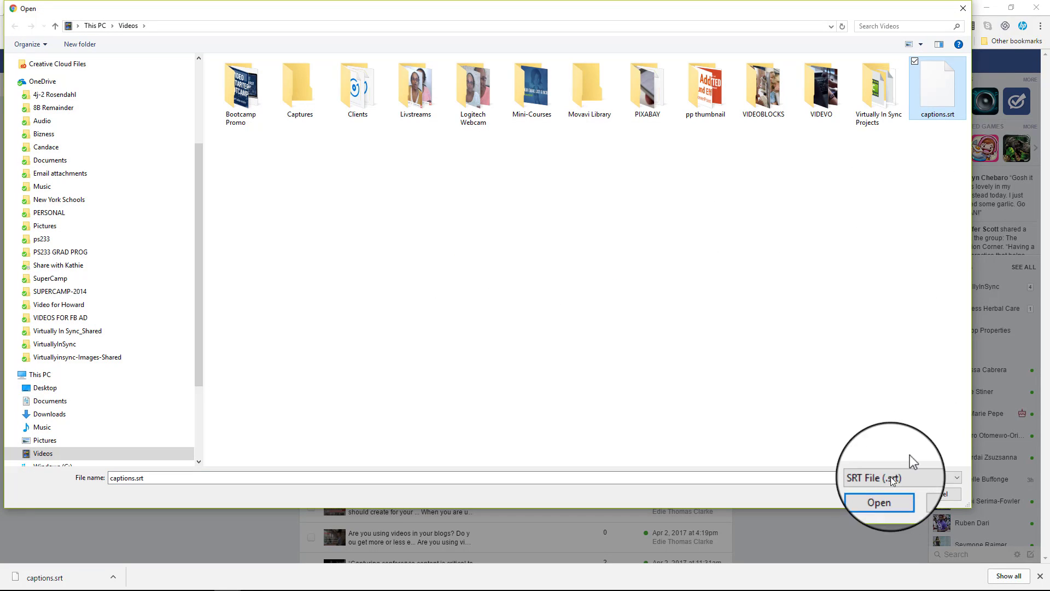
left_click(885, 493)
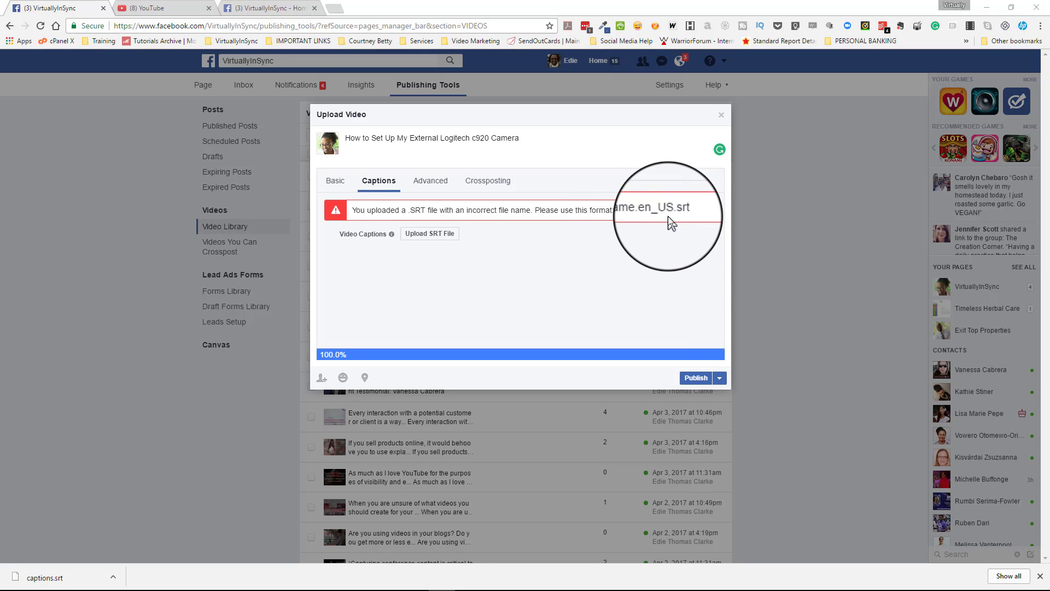
- Rename the downloaded captions.srt in the Videos folder to logitech.en_US.srt
right_click(38, 577)
left_click(88, 549)
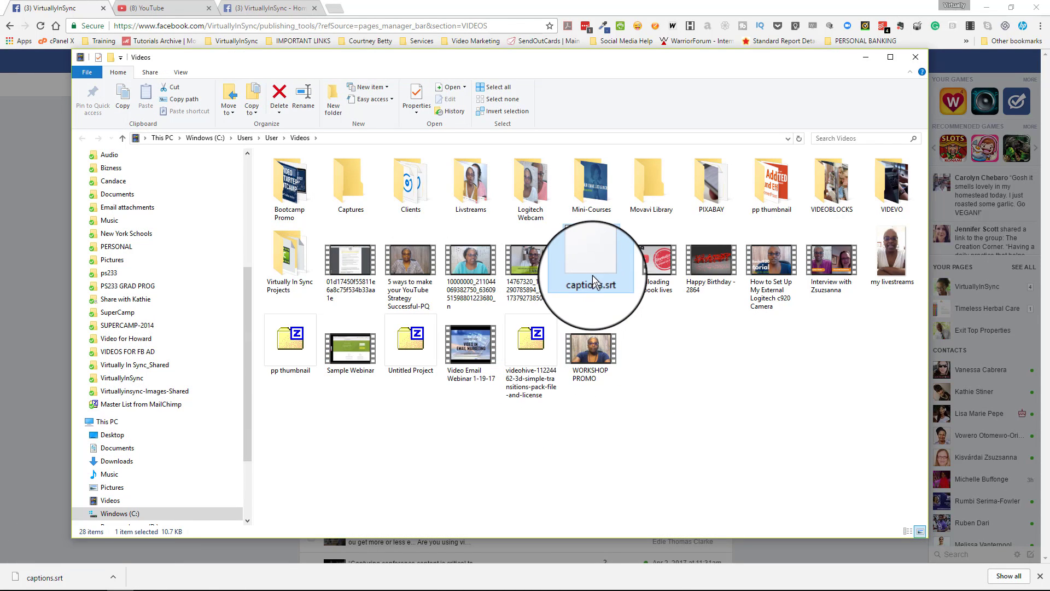
right_click(587, 280)
left_click(519, 423)
type("logitech.en_US")
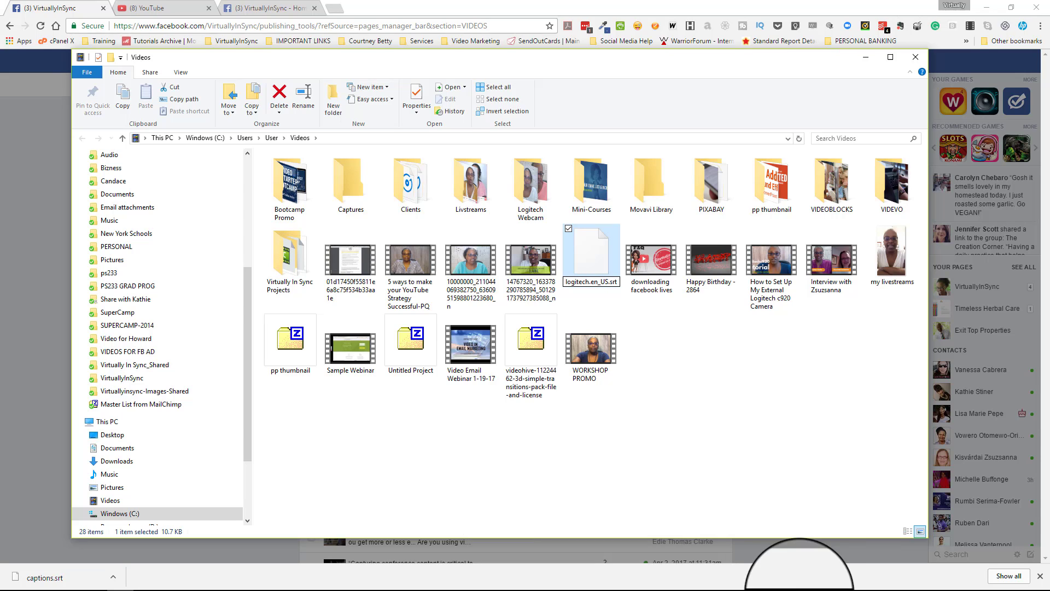
left_click(612, 474)
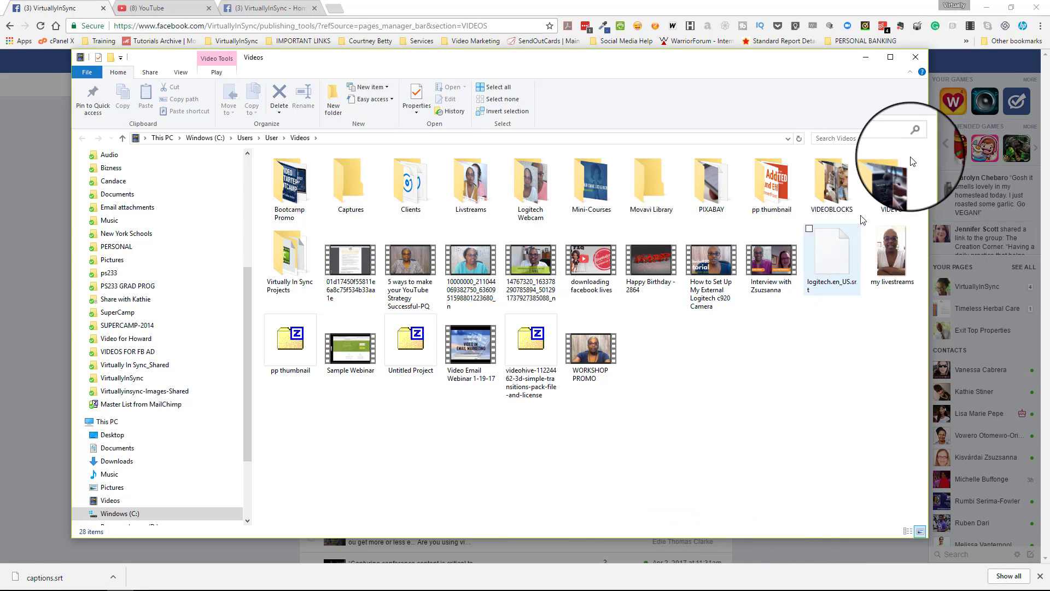
- Attach logitech.en_US.srt as the video's caption file
left_click(868, 59)
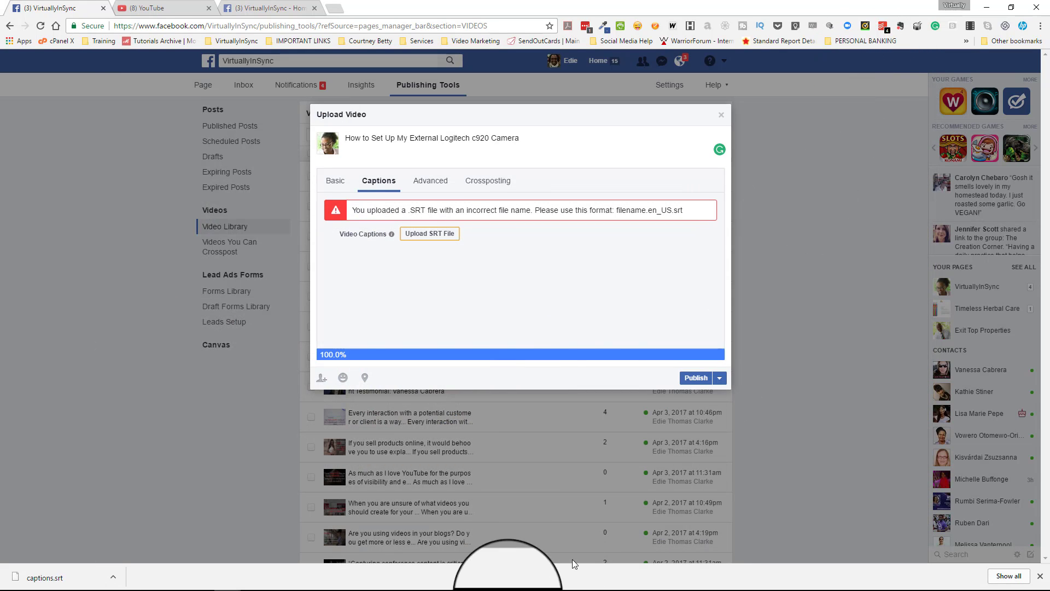
left_click(431, 232)
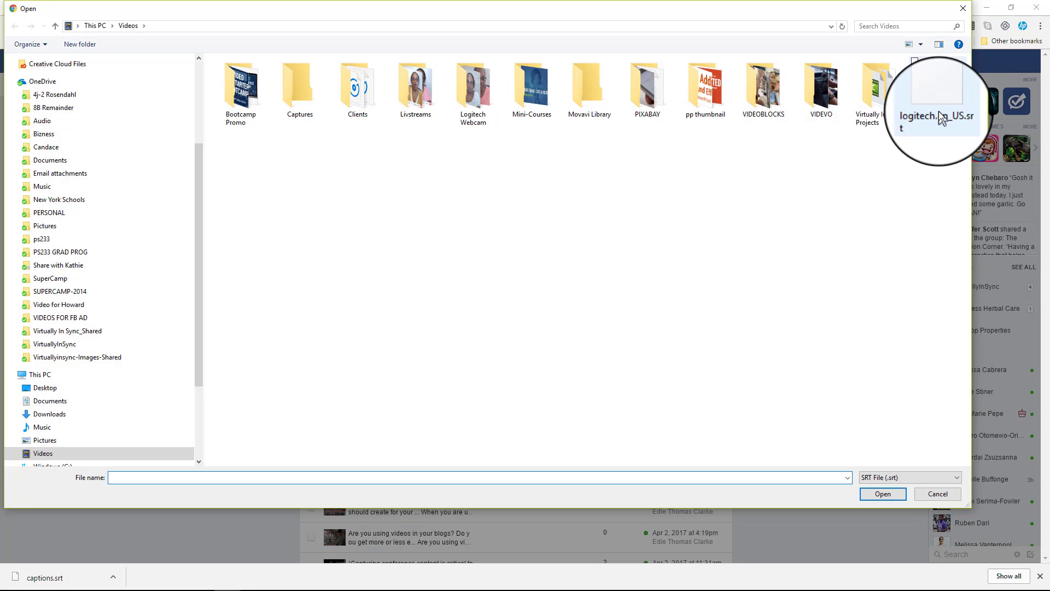
left_click(936, 90)
left_click(882, 493)
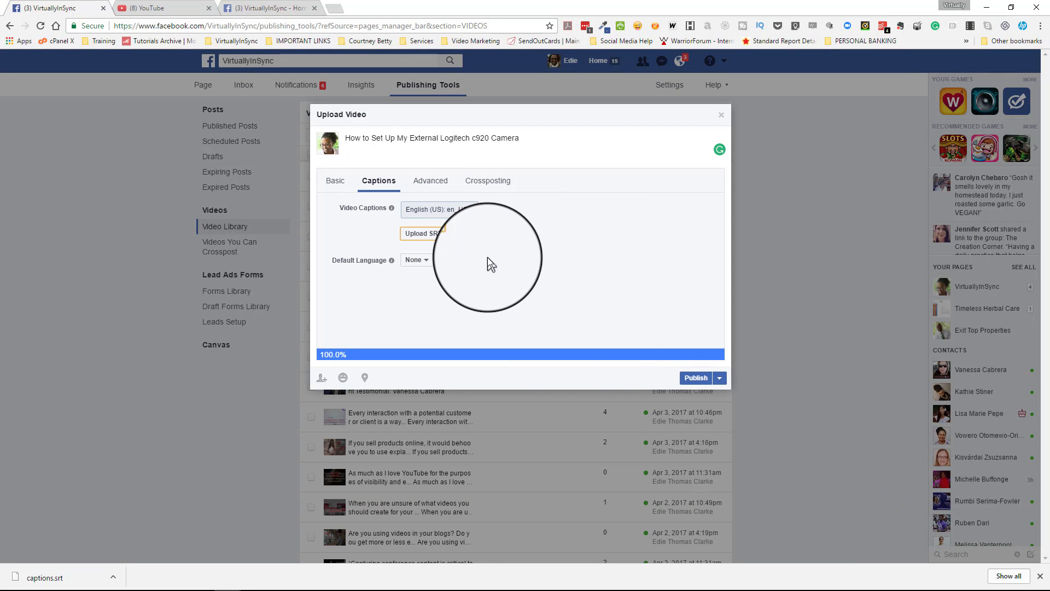
- Set the default language to English (US): en_US and publish the video
left_click(417, 261)
left_click(438, 289)
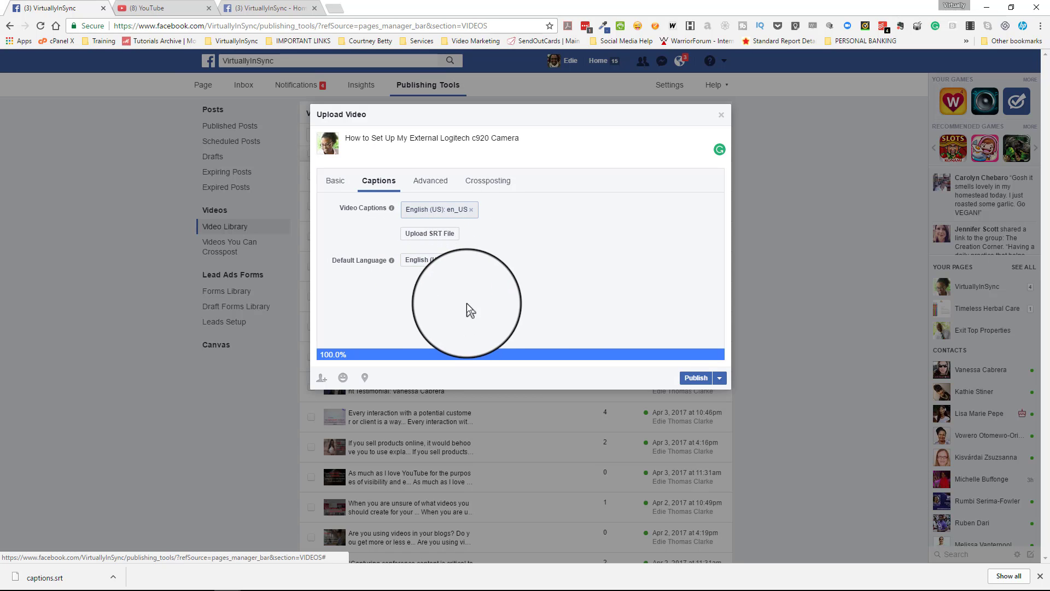
left_click(695, 379)
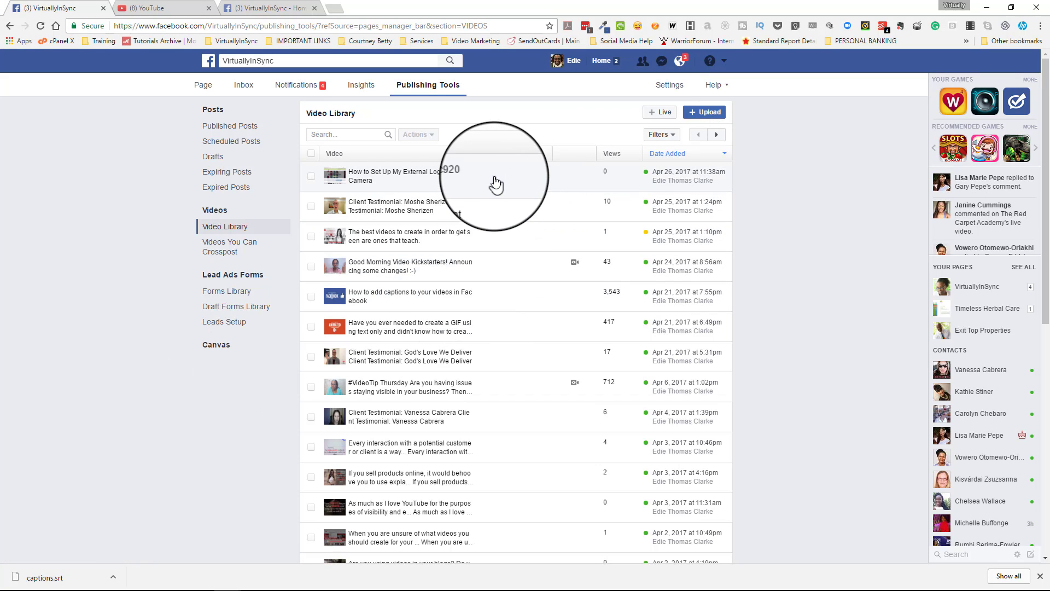
- Play the Logitech c920 video's preview to verify its captions, then close the details
left_click(435, 178)
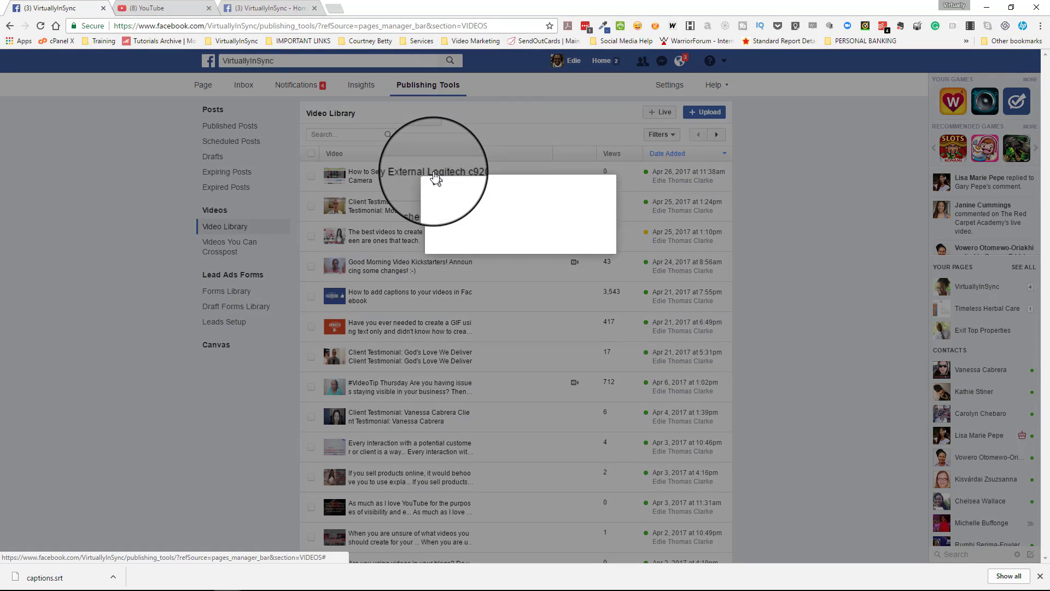
left_click(403, 209)
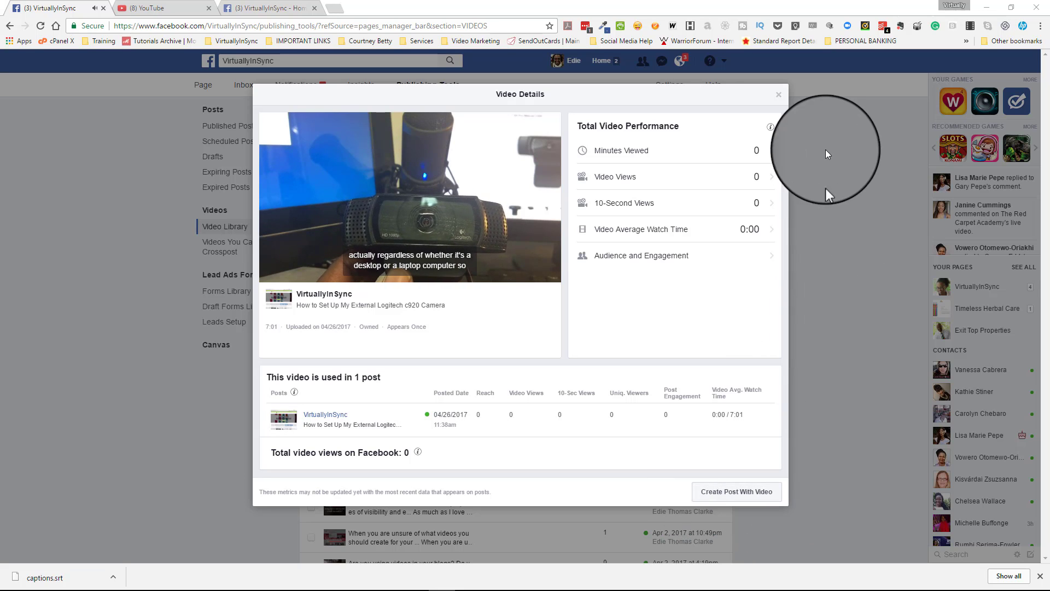
left_click(779, 96)
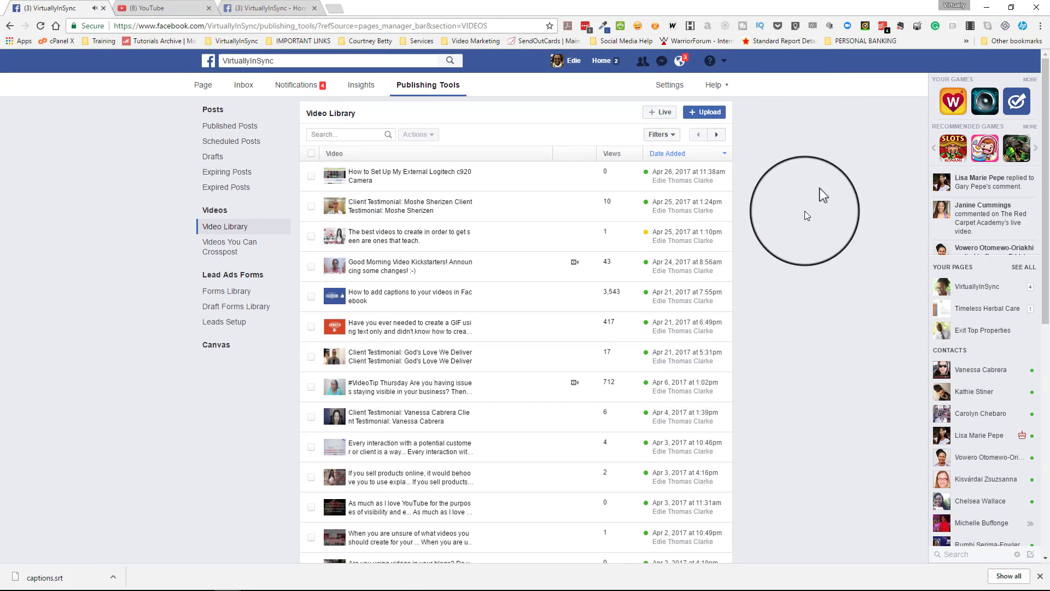